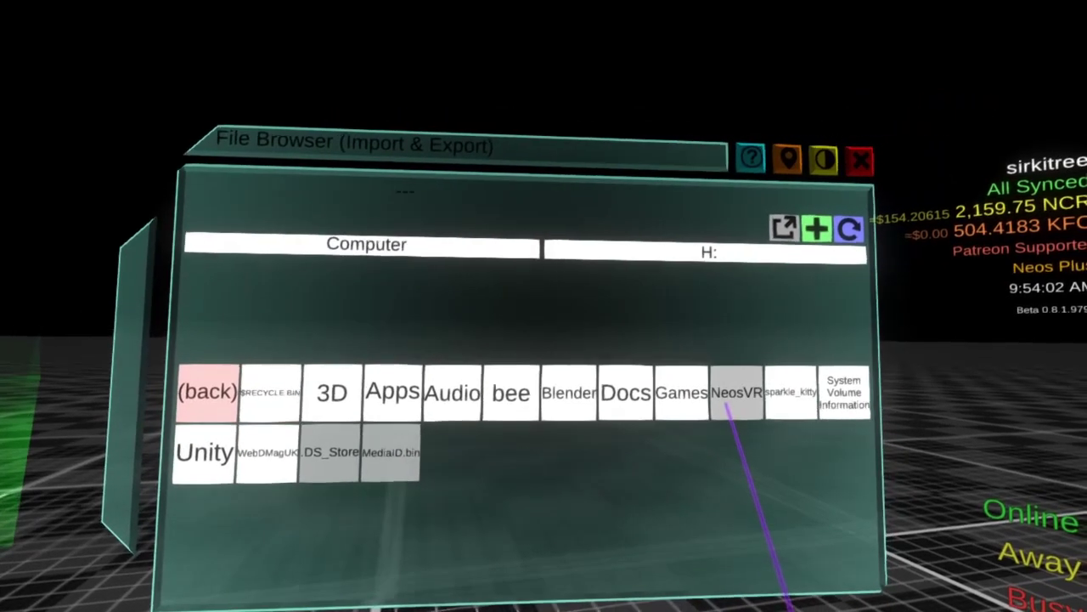
# Import H:\NeosVR\models\tesseract\model.fbx as a regular 3D model in meters
pyautogui.click(732, 396)
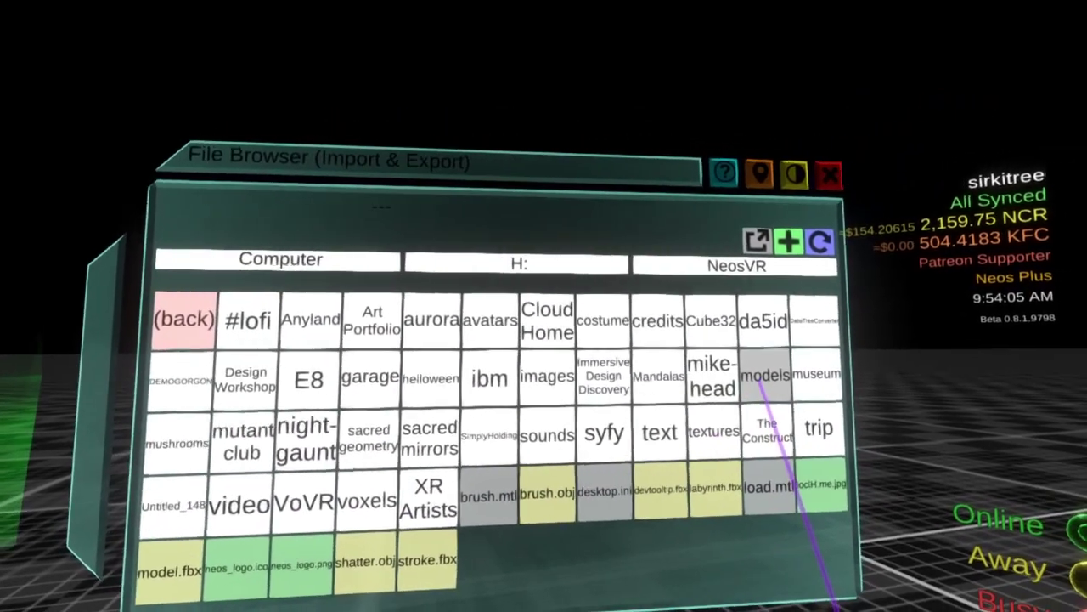
pyautogui.click(773, 379)
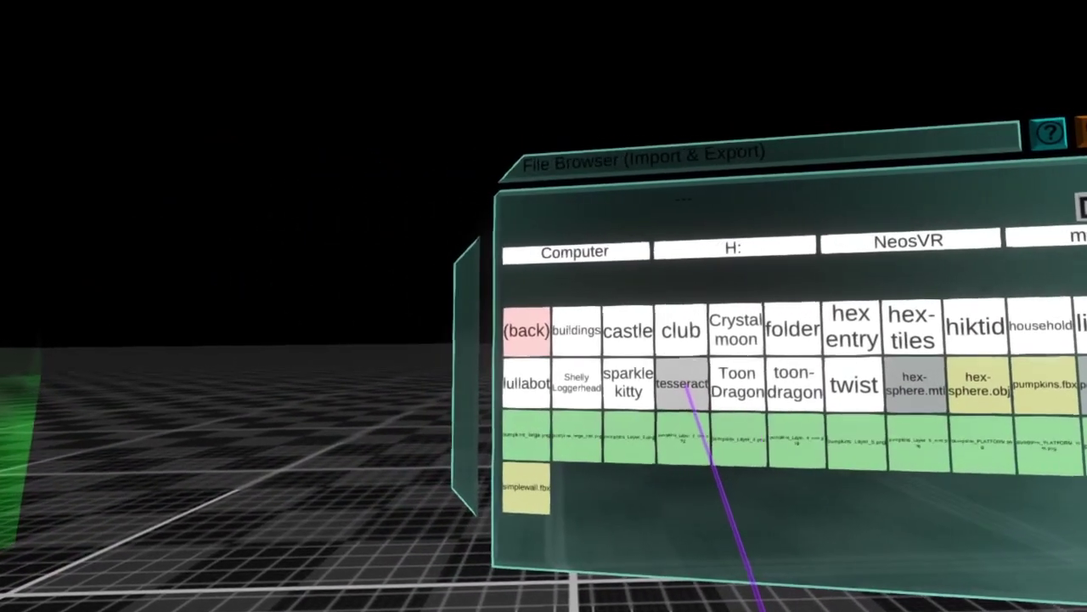
pyautogui.click(686, 383)
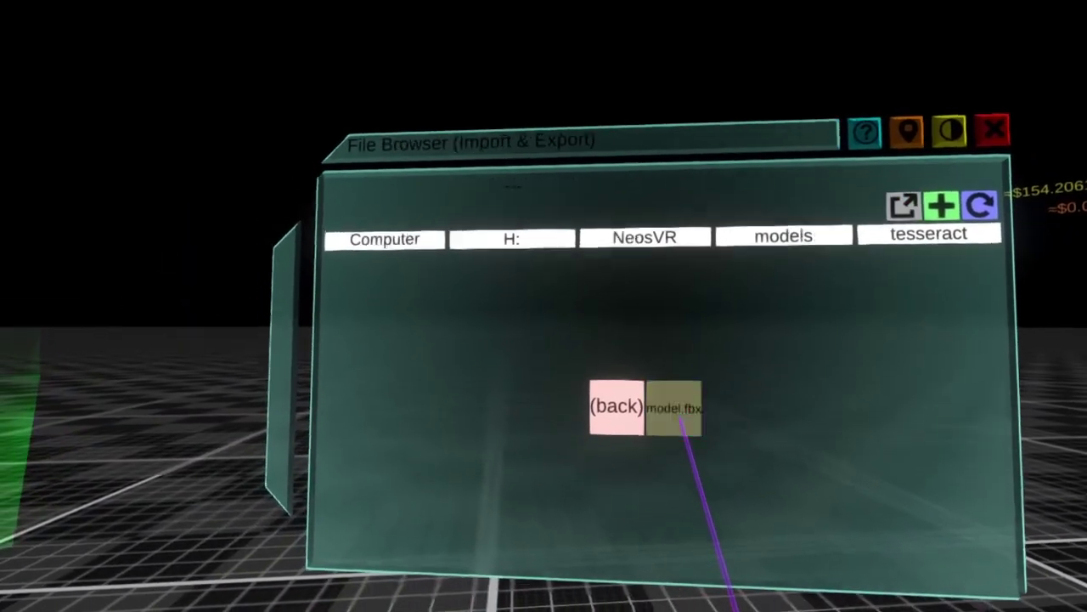
pyautogui.click(671, 429)
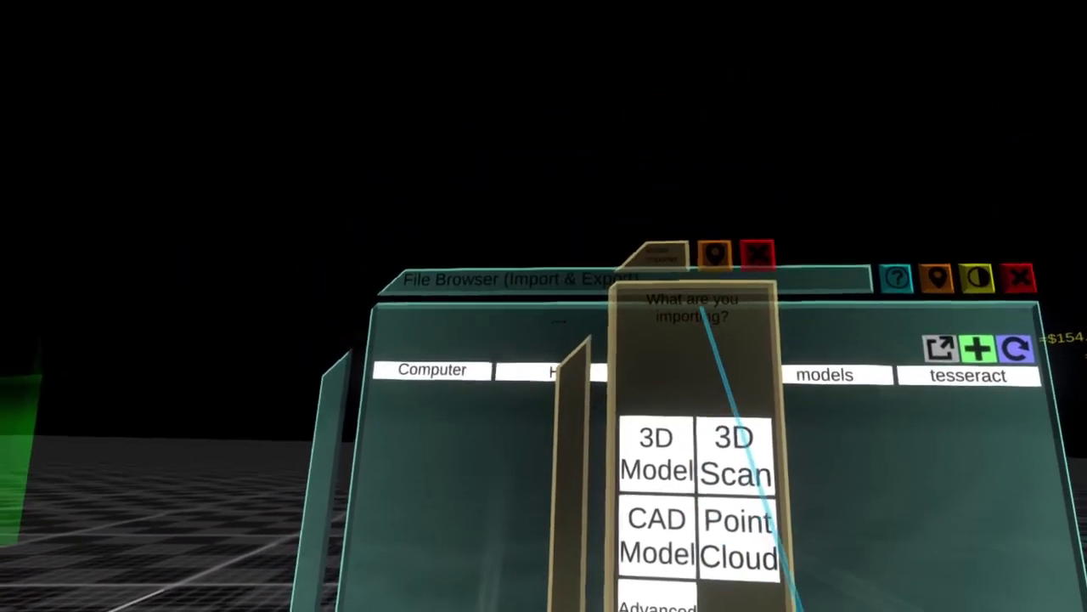
pyautogui.click(664, 429)
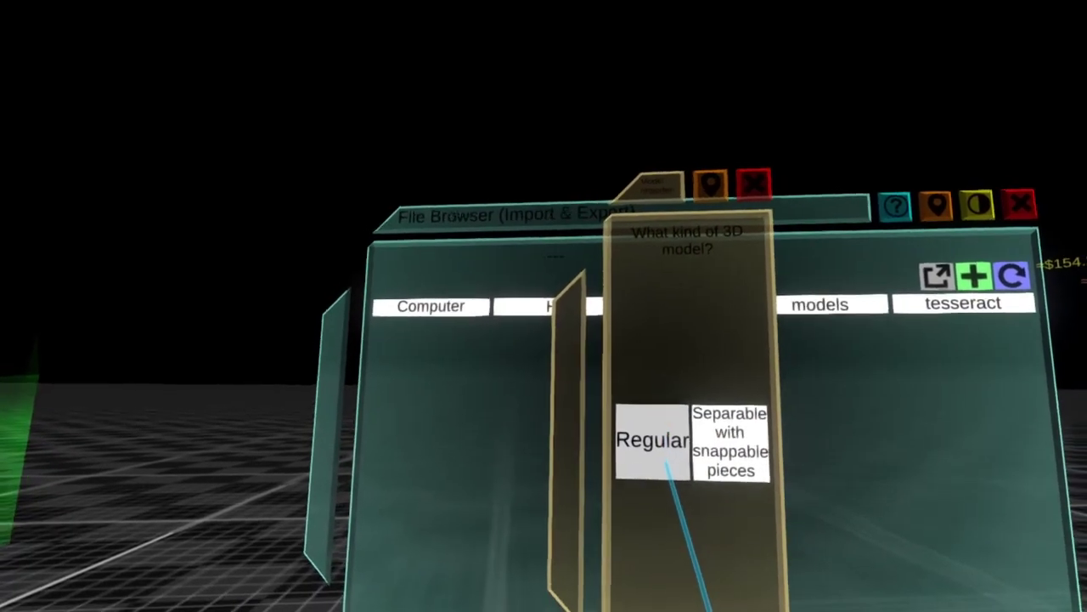
pyautogui.click(652, 440)
pyautogui.click(661, 456)
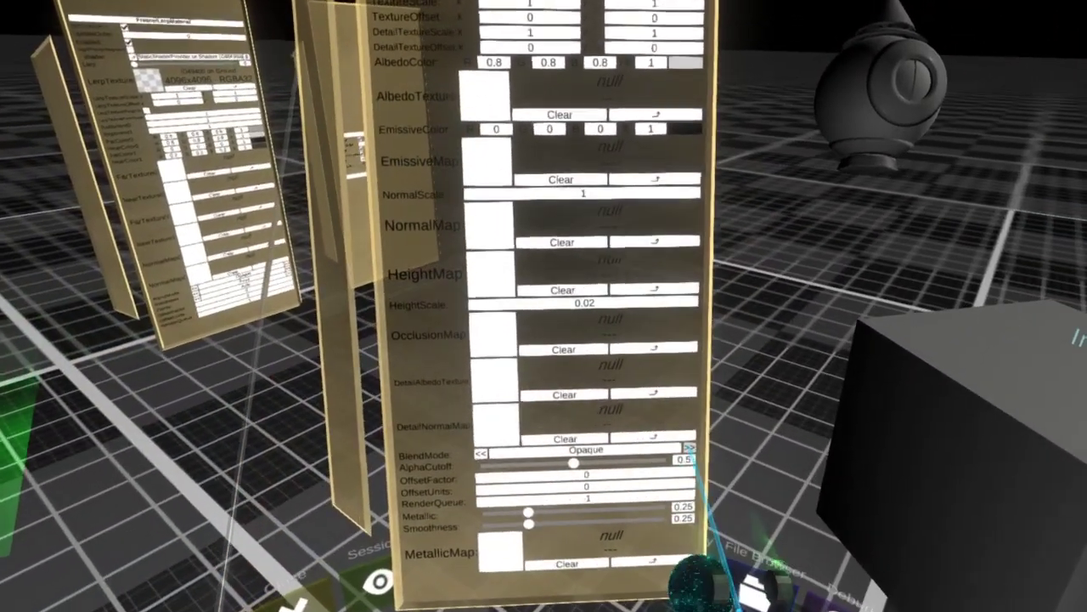
# Cycle the tesseract material's BlendMode from Opaque past Transparent to Additive
pyautogui.click(688, 441)
pyautogui.click(689, 441)
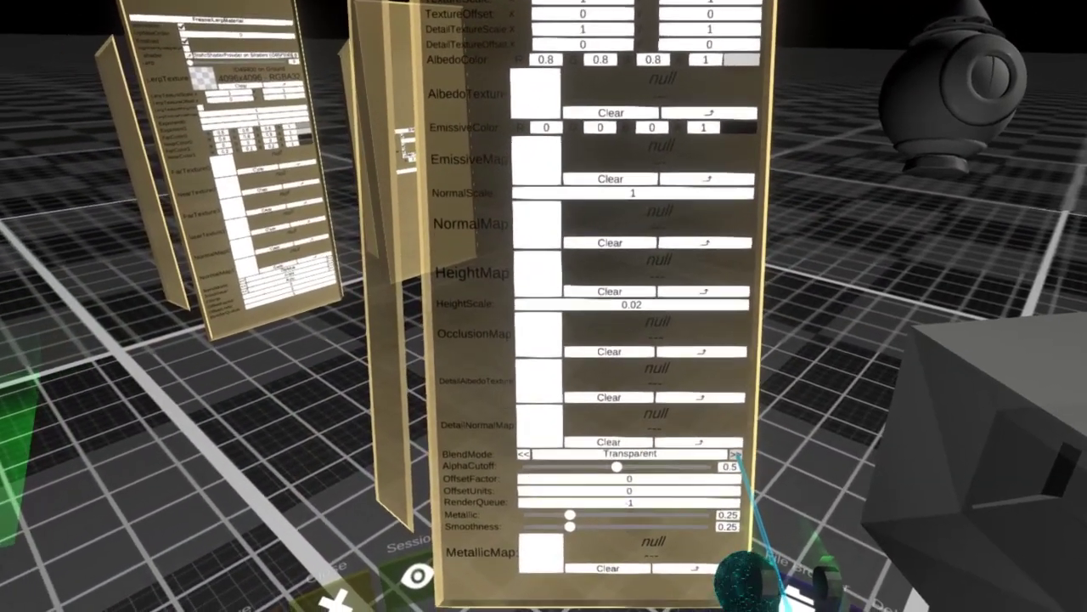
pyautogui.click(729, 459)
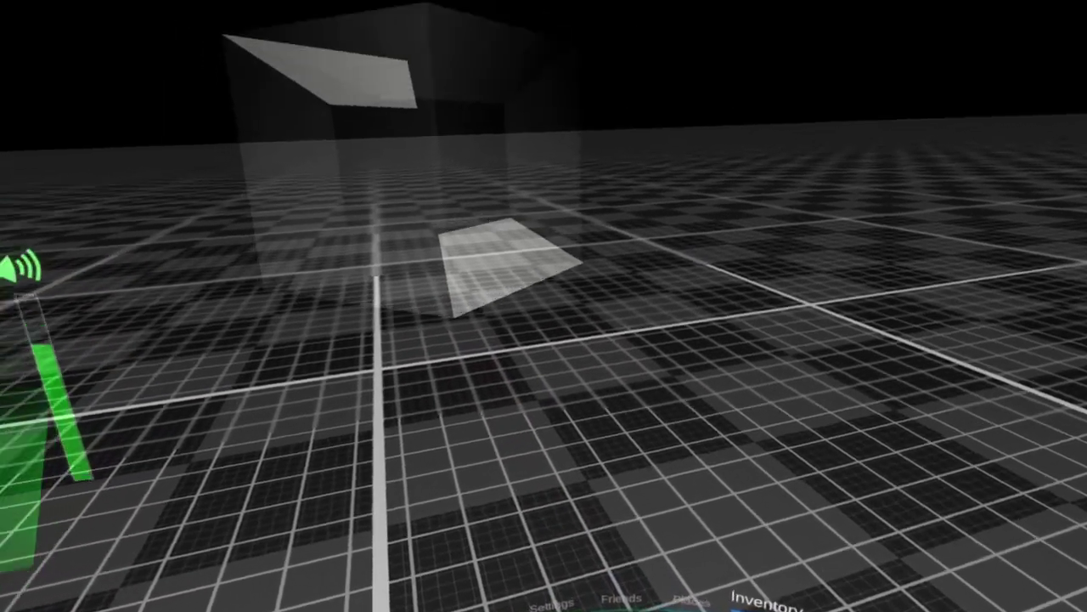
# Bring up the Inventory window from the radial menu
pyautogui.click(765, 599)
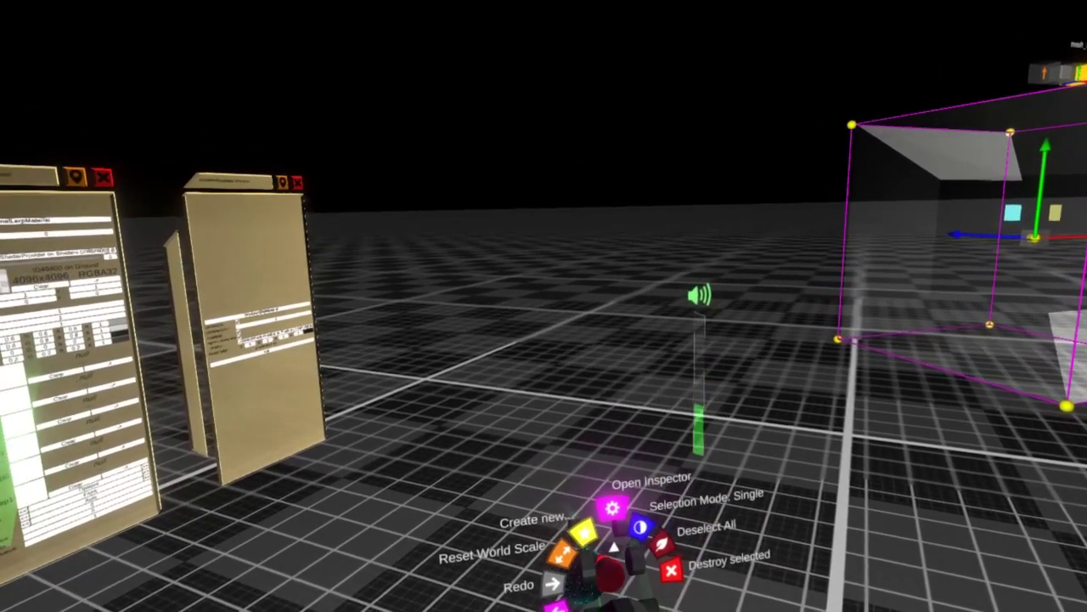
# Inspect the tesseract mesh and move the hierarchy up to the model.fbx root slot
pyautogui.click(612, 508)
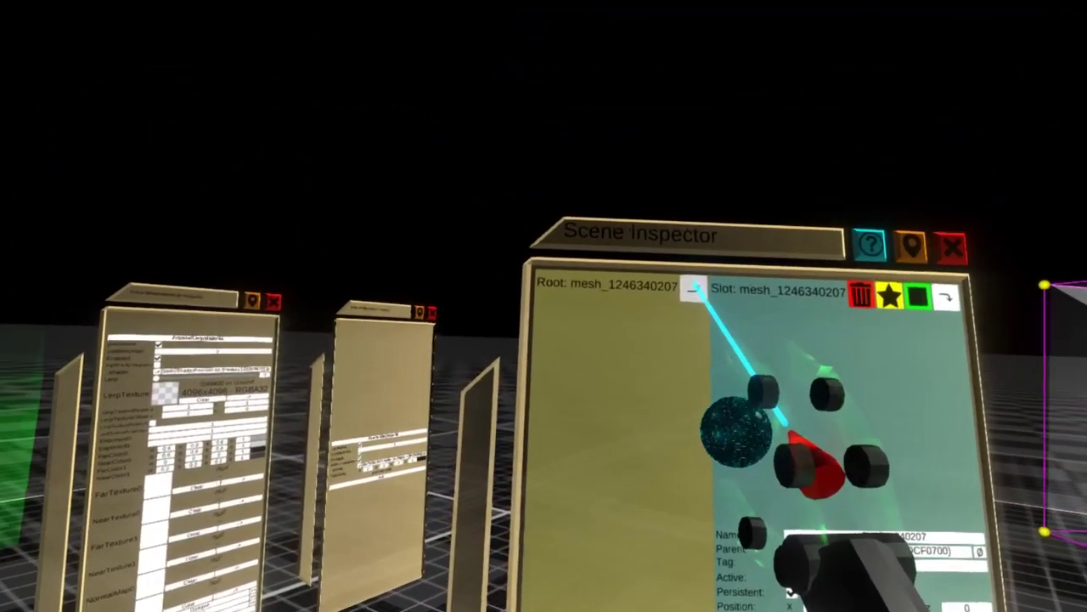
pyautogui.click(693, 288)
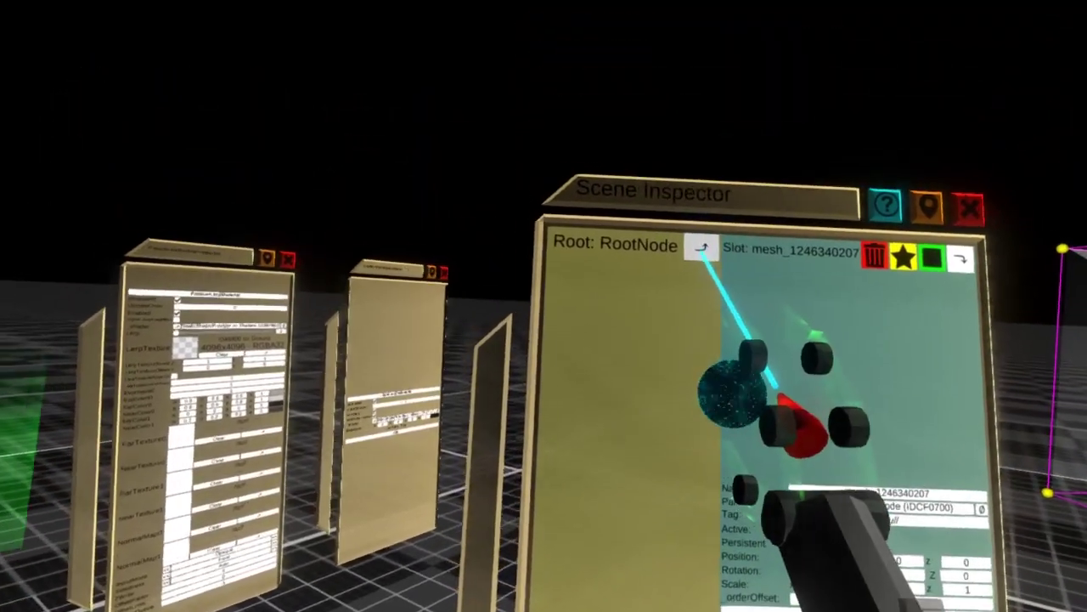
pyautogui.click(702, 247)
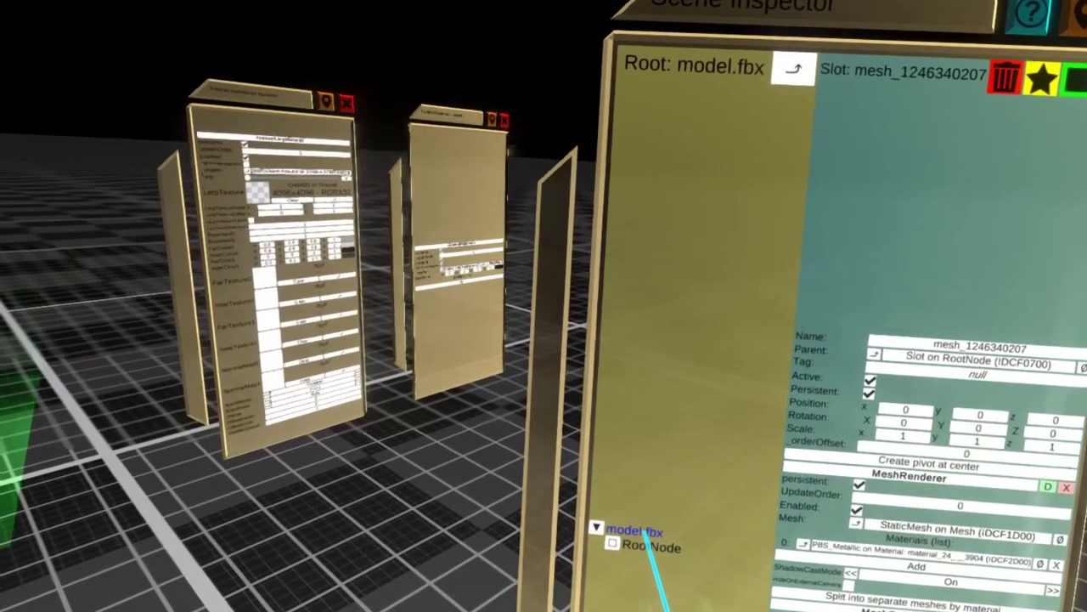
pyautogui.click(636, 531)
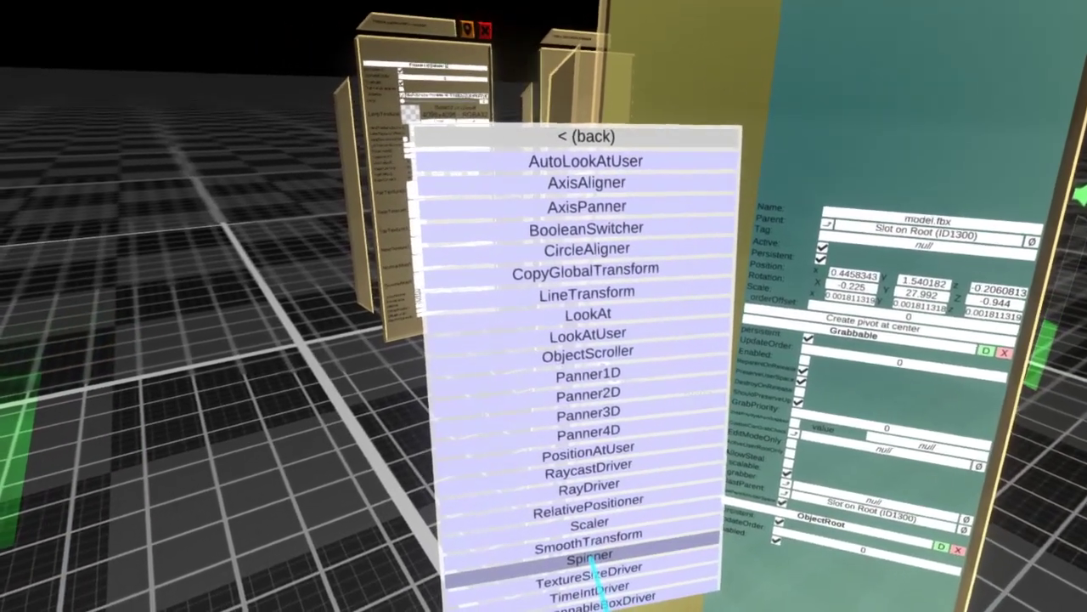
# Add the Spinner component from the Transform category to model.fbx
pyautogui.click(590, 556)
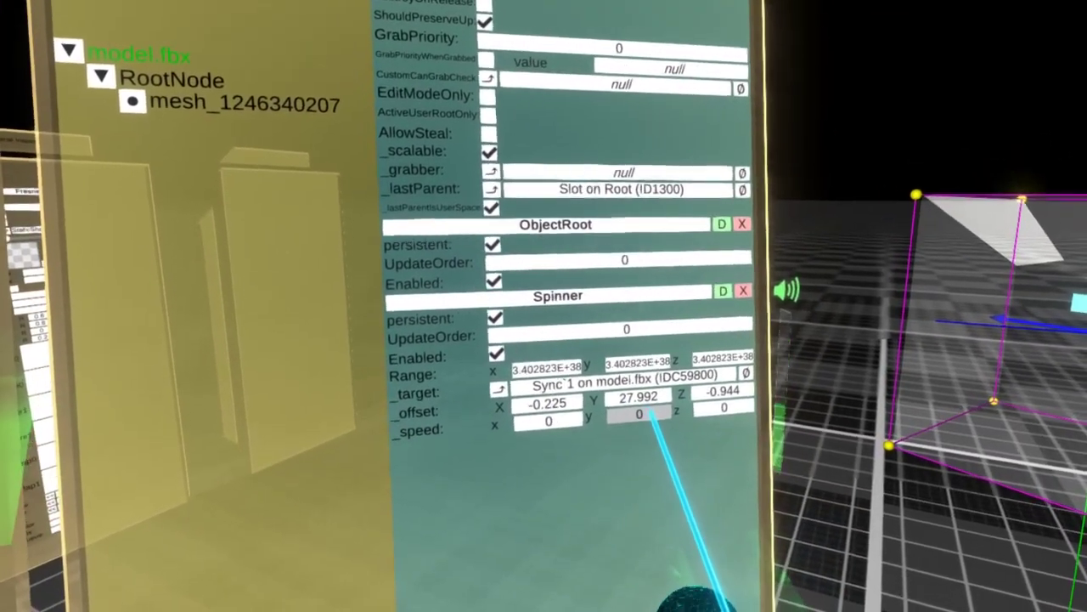
# Enter 50 in the Spinner's _speed Y field
pyautogui.click(597, 427)
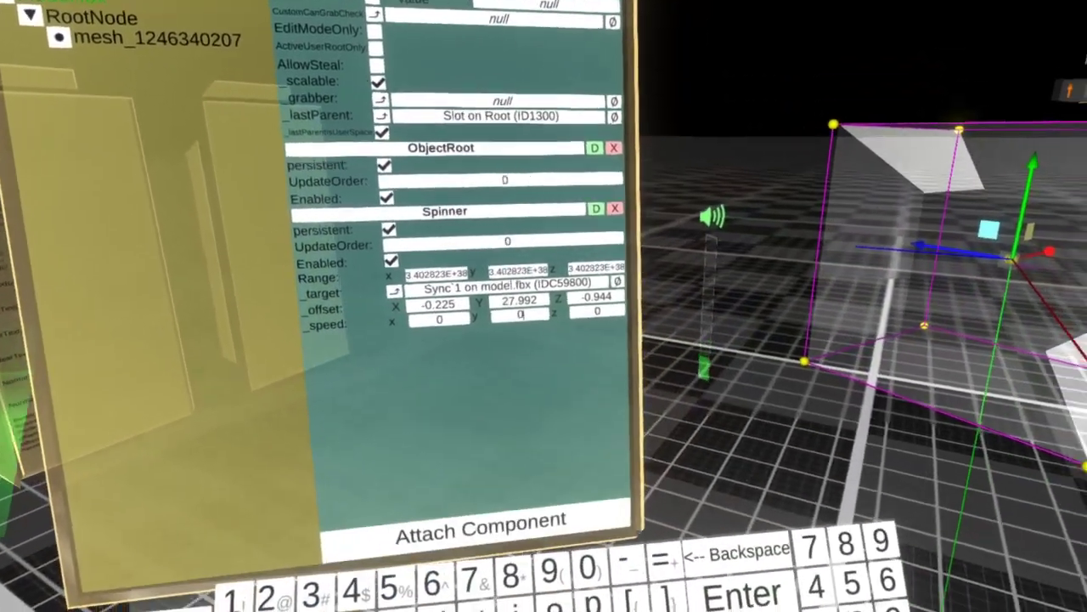
pyautogui.write('5')
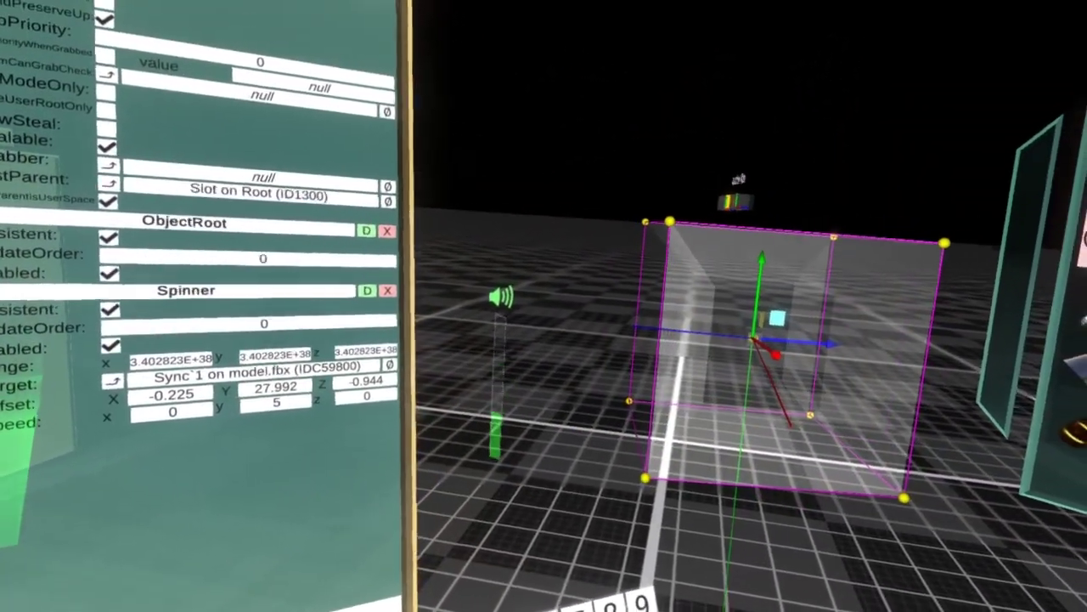
pyautogui.press('Return')
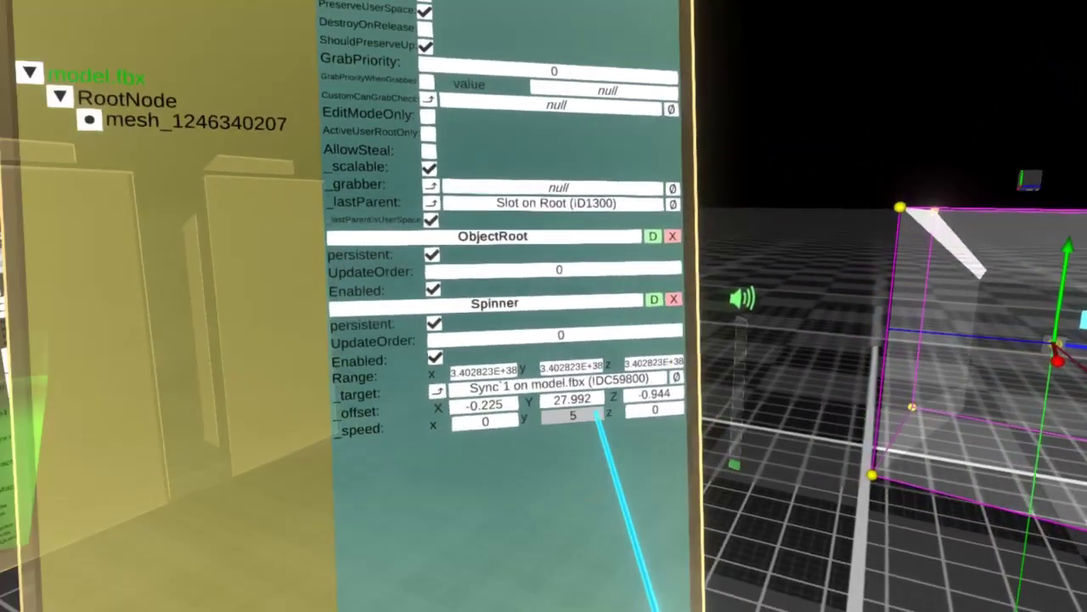
pyautogui.click(597, 415)
pyautogui.write('0')
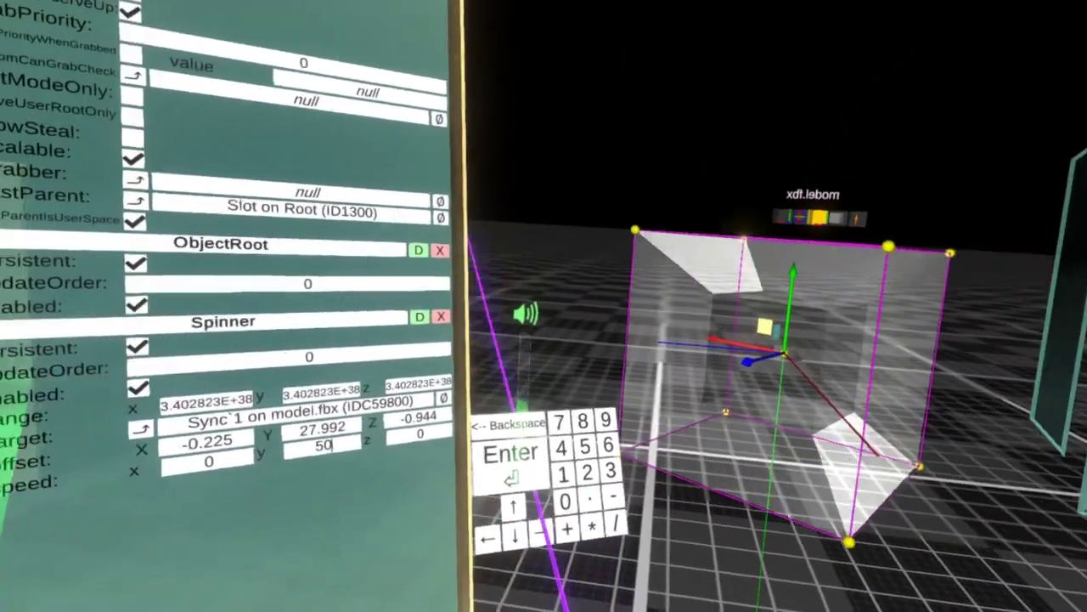
pyautogui.press('Return')
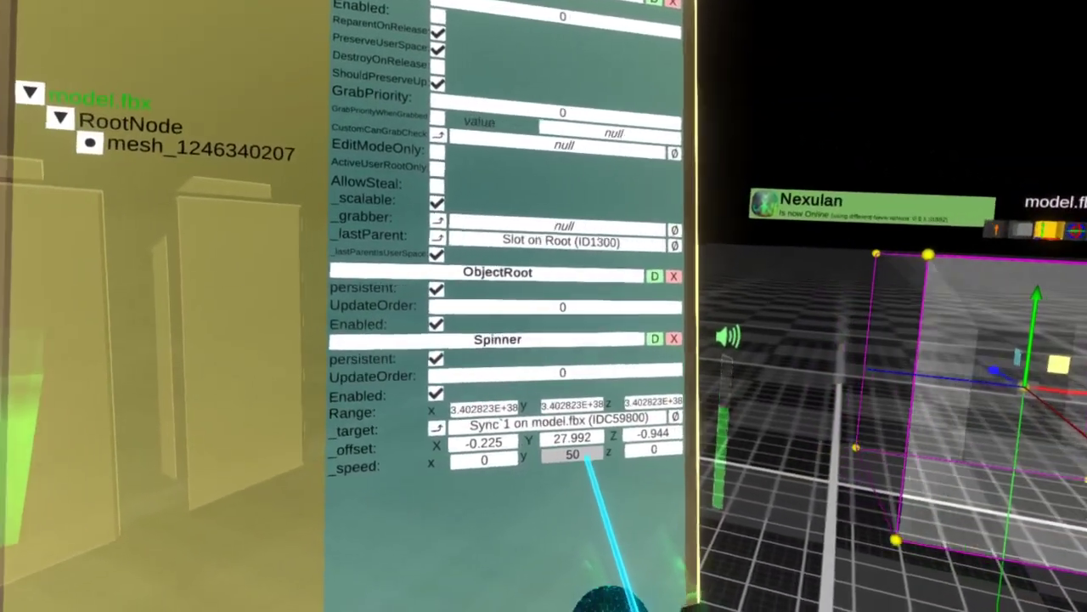
# Set Spinner speed Z to 50 and copy the Y value 50 into X
pyautogui.write('50')
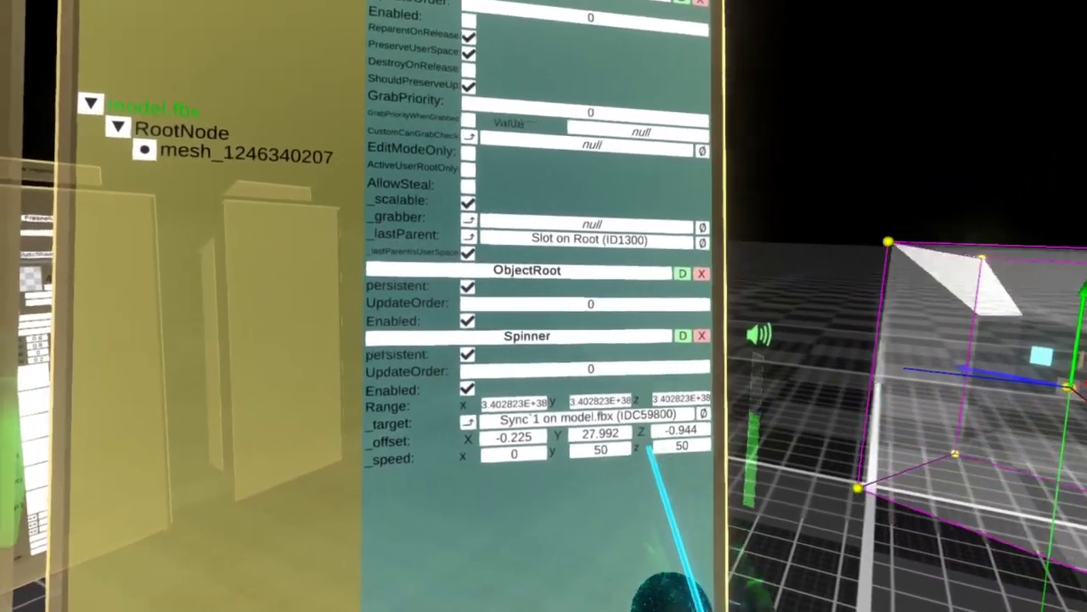
pyautogui.click(600, 449)
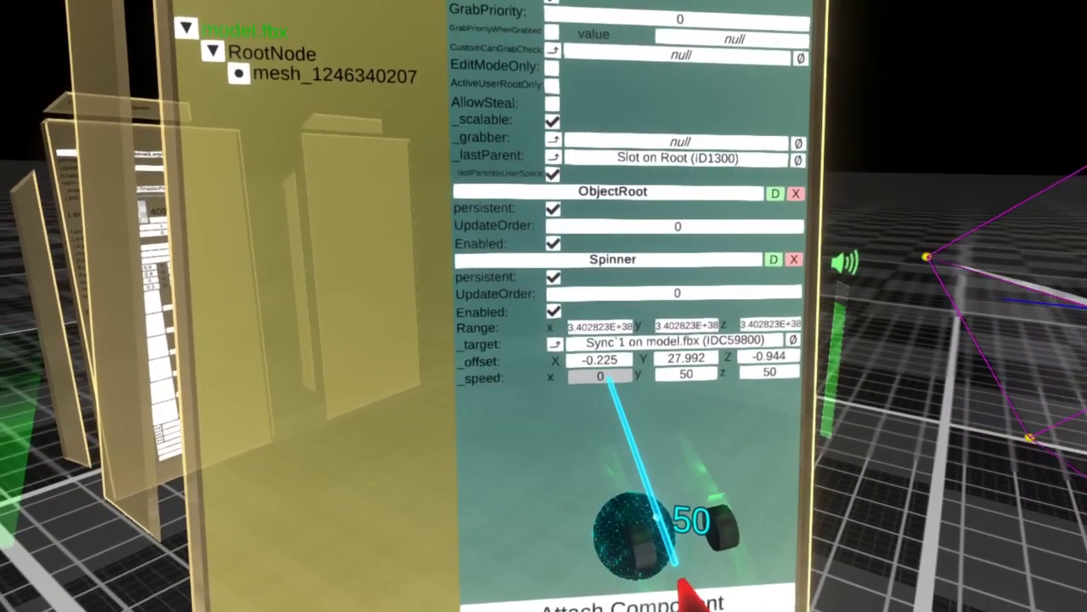
pyautogui.click(603, 376)
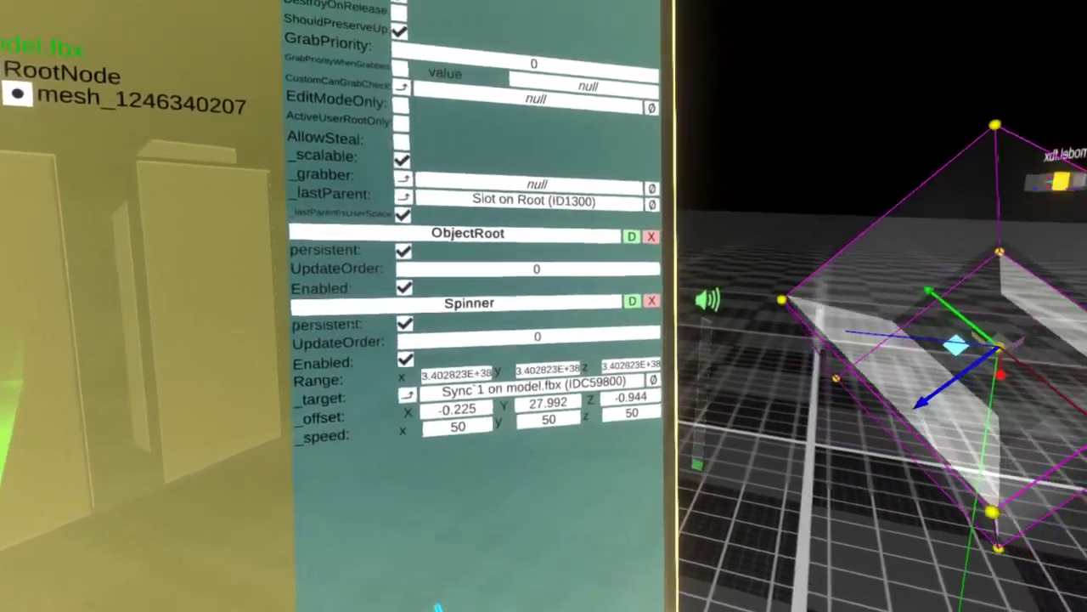